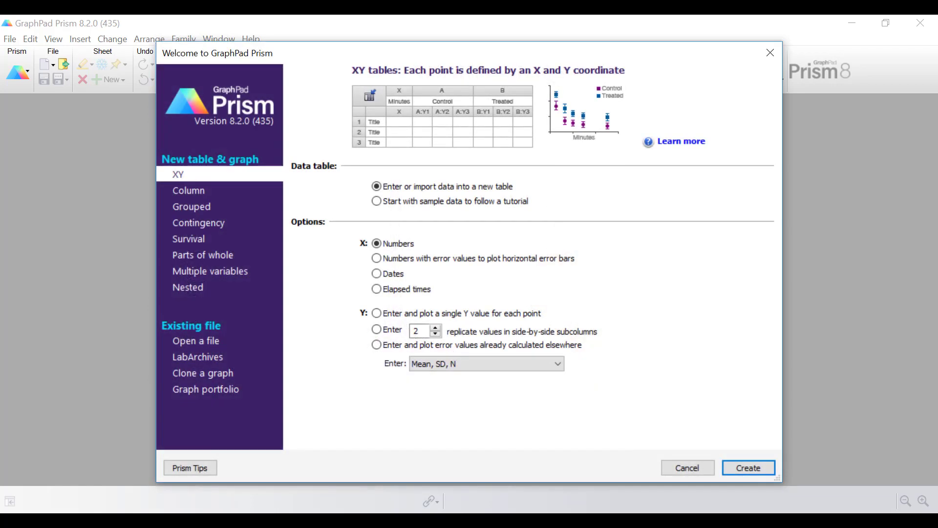
# Step: Choose a Column table that enters replicate values stacked into columns
pyautogui.click(177, 194)
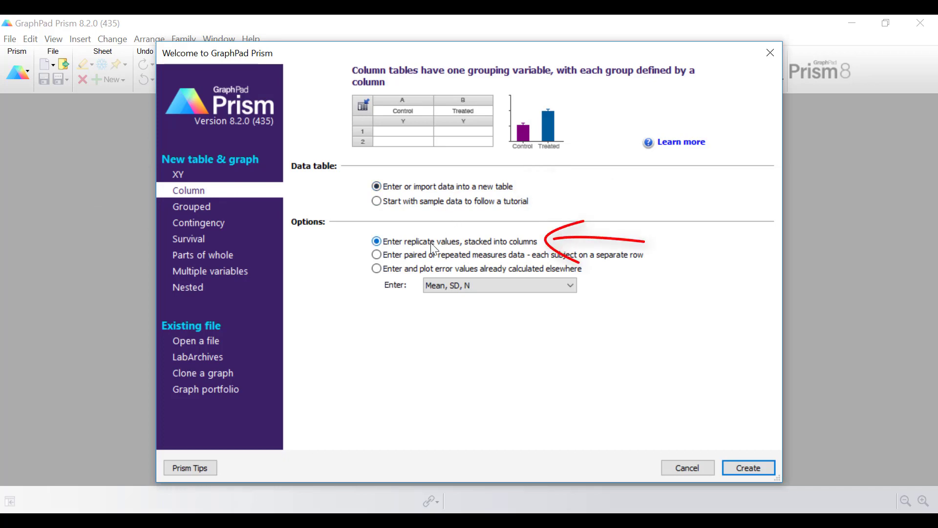
# Step: Create the column table and paste the 50-row Group 1 and Group 2 values
pyautogui.click(746, 469)
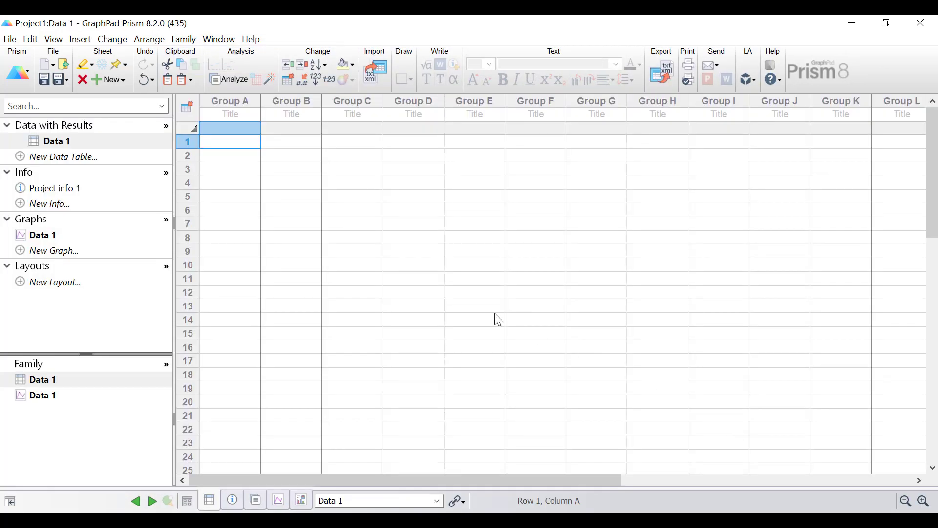
pyautogui.click(213, 116)
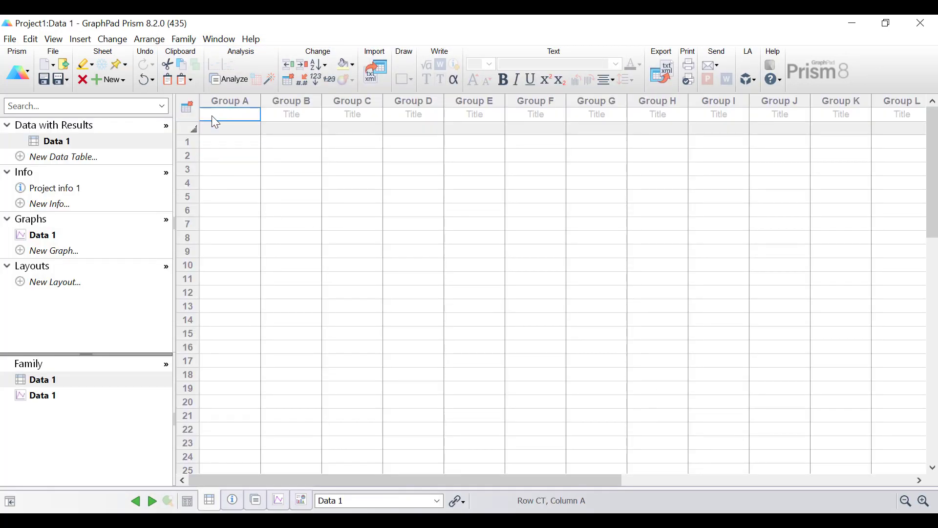
pyautogui.hotkey('ctrl', 'v')
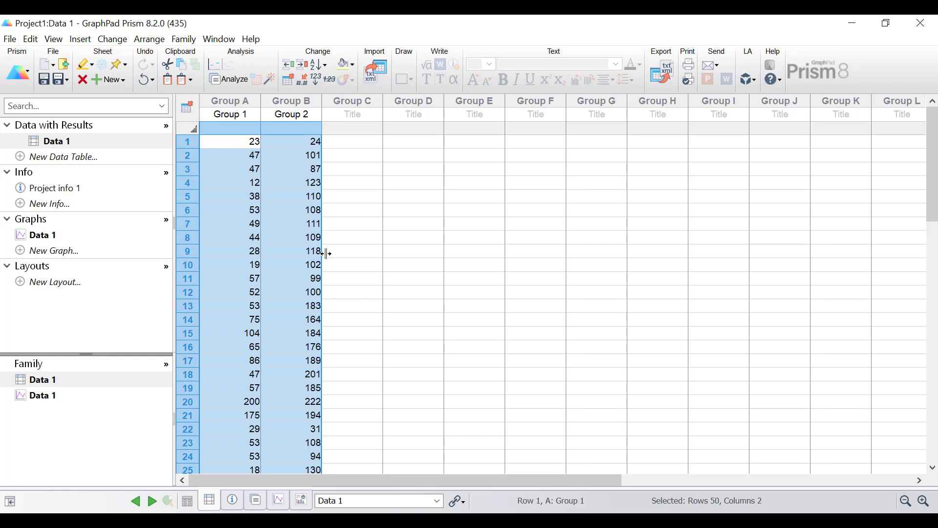
# Step: Make the Data 1 graph a vertical Box and violin plot set to 'Violin plot only'
pyautogui.click(55, 236)
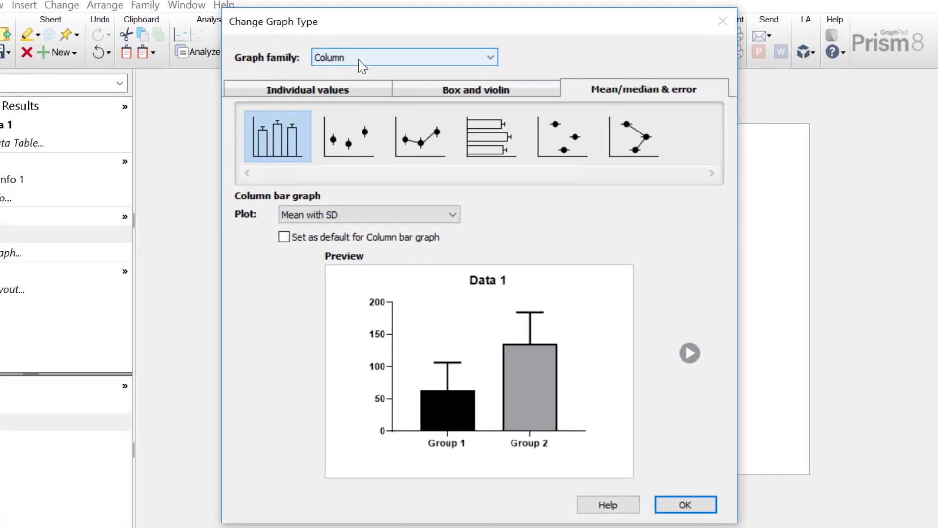
pyautogui.click(449, 92)
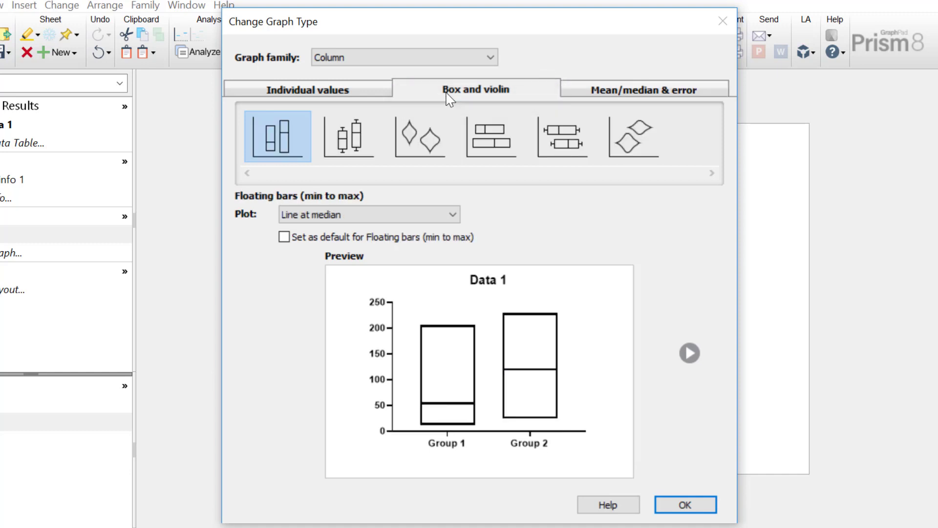
pyautogui.click(420, 140)
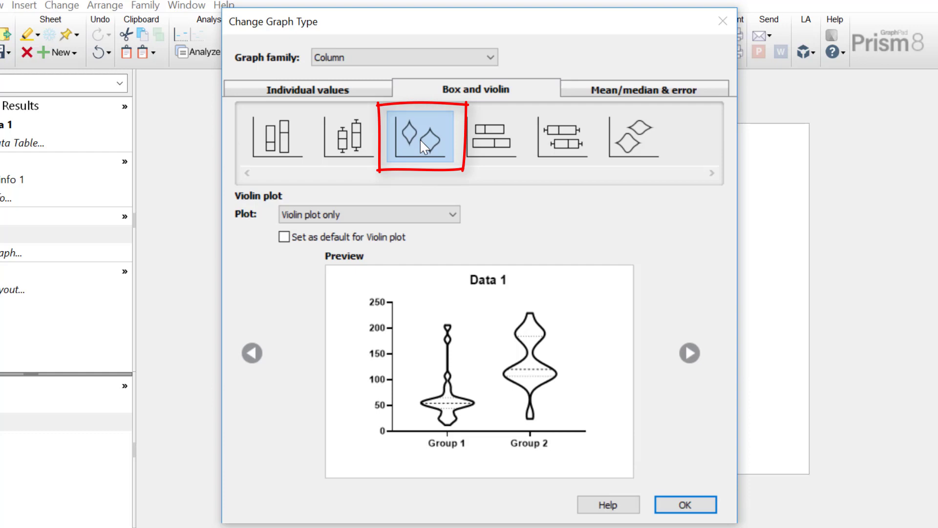
pyautogui.click(627, 133)
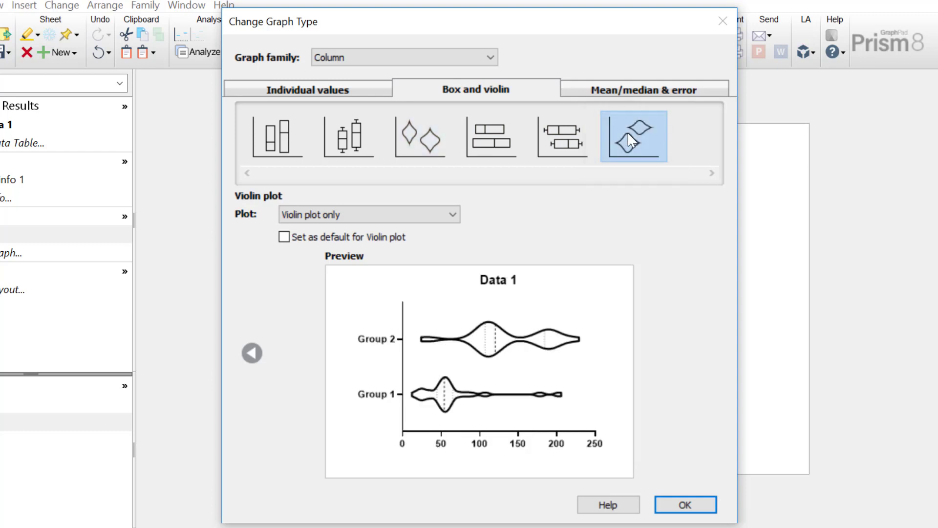
pyautogui.click(424, 140)
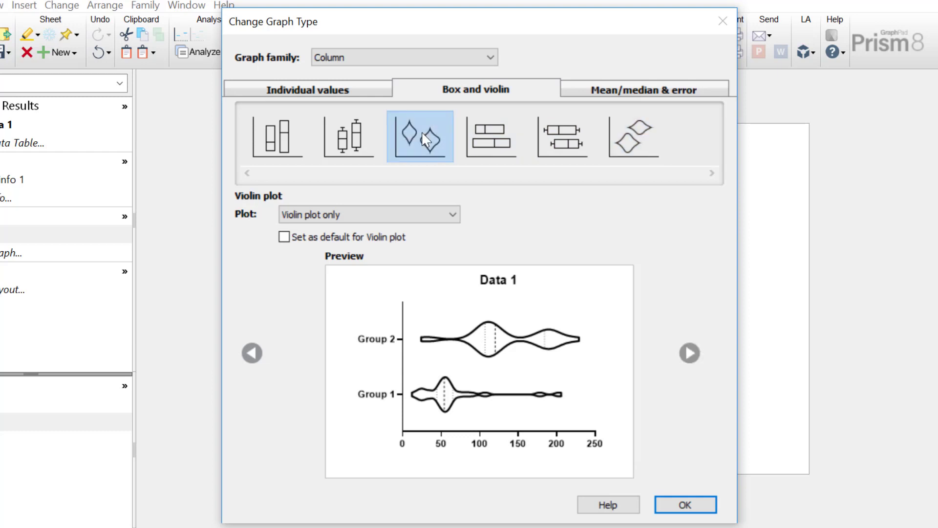
pyautogui.click(450, 224)
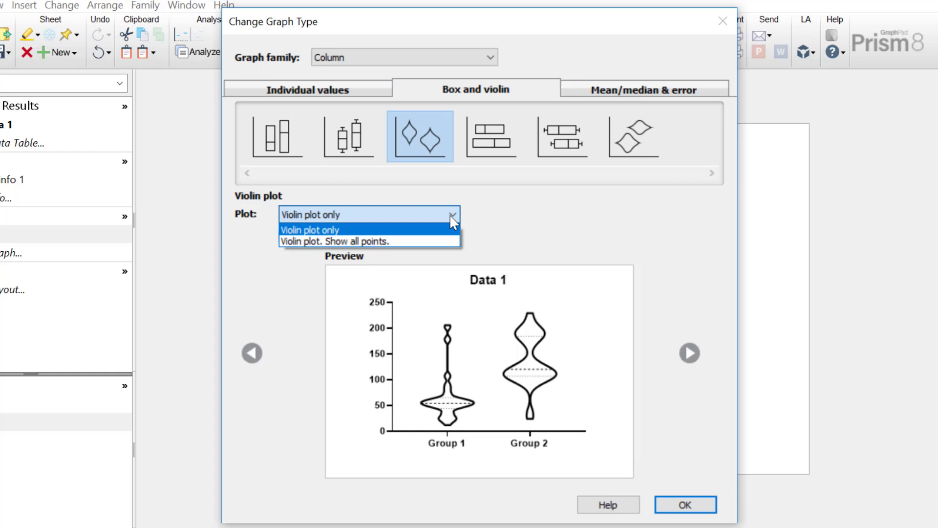
pyautogui.click(444, 241)
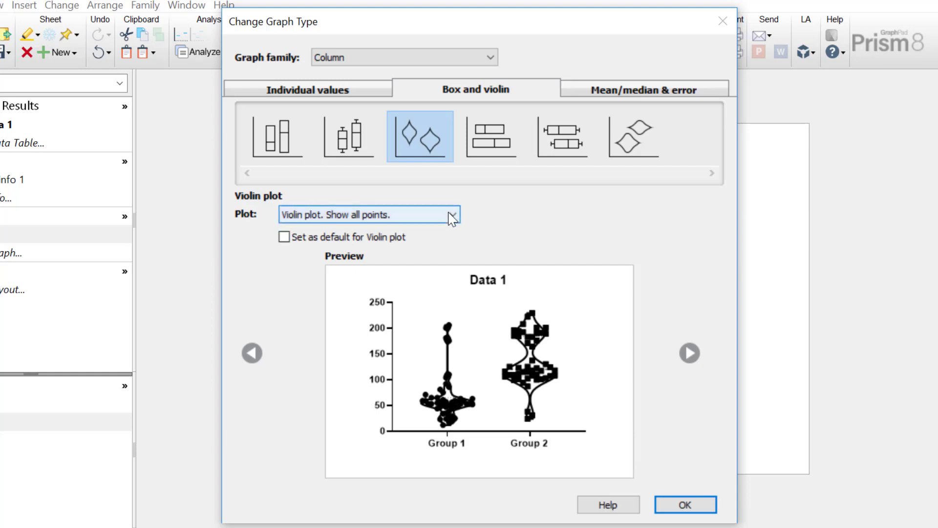
pyautogui.click(452, 214)
pyautogui.click(452, 230)
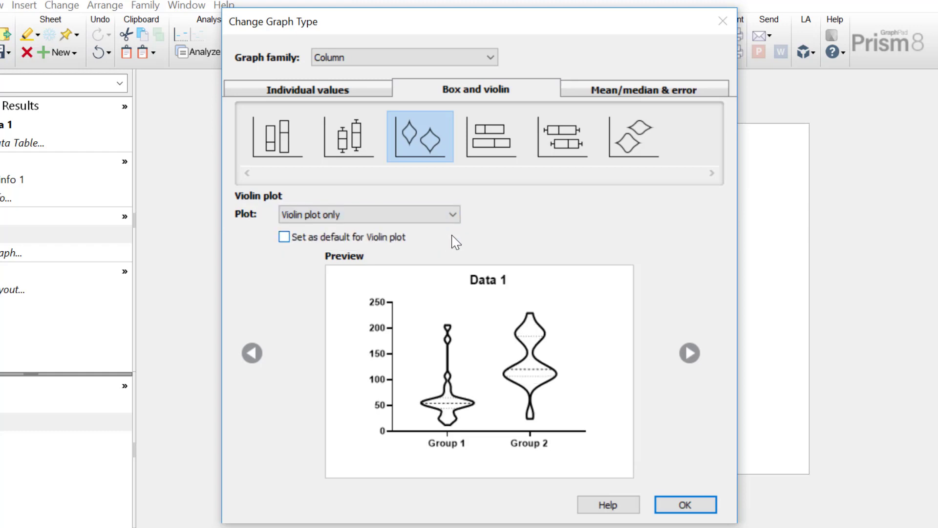
pyautogui.click(692, 503)
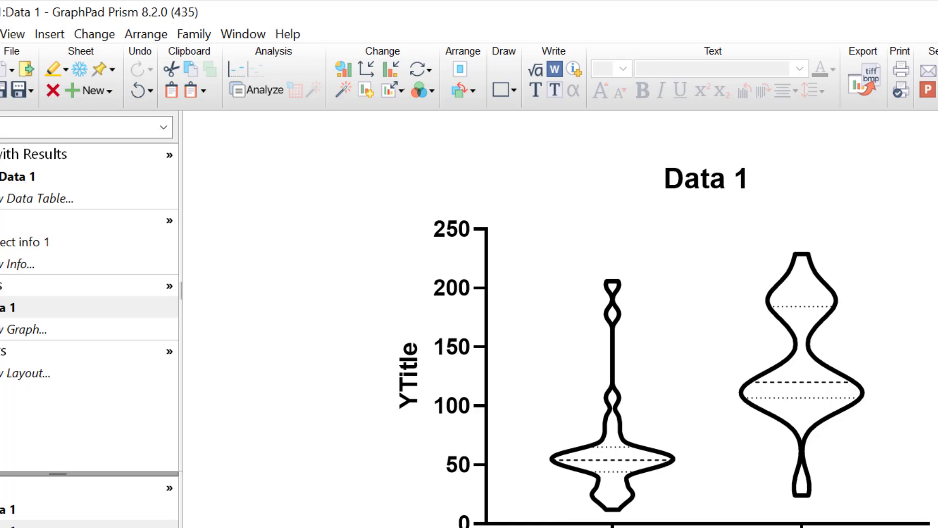
# Step: Open Format Graph for Group 1, leaving Plot as 'Violin plot only'
pyautogui.click(386, 71)
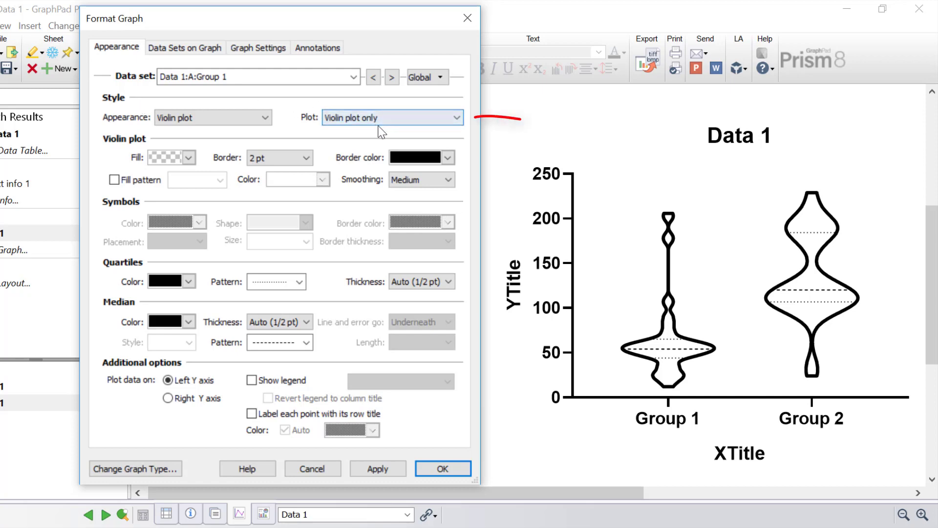
pyautogui.click(462, 120)
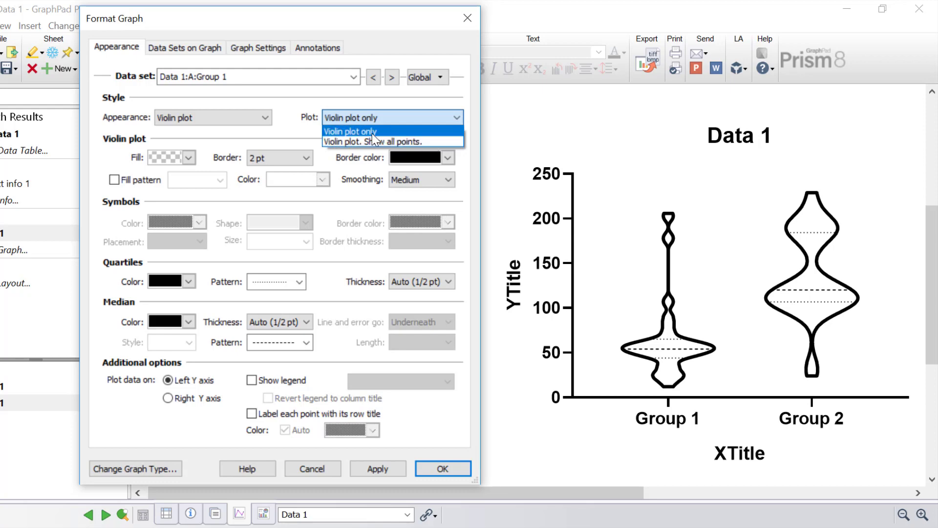
pyautogui.click(291, 125)
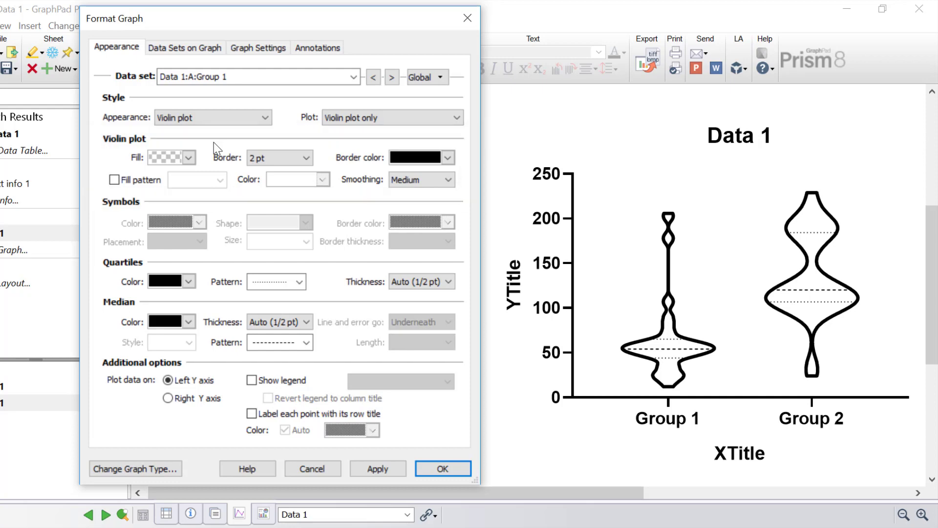
# Step: Give the Group 1 violin a 1 pt outline and a lilac fill
pyautogui.click(273, 158)
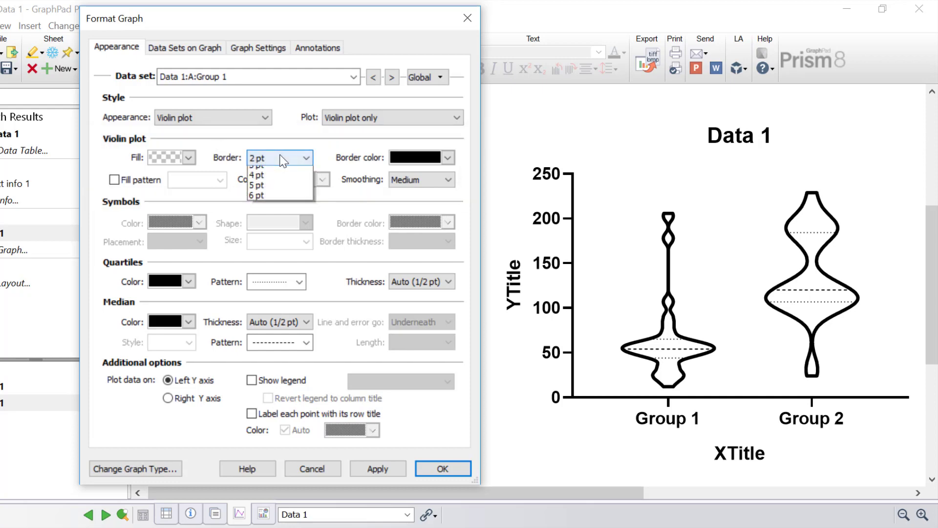
pyautogui.click(276, 203)
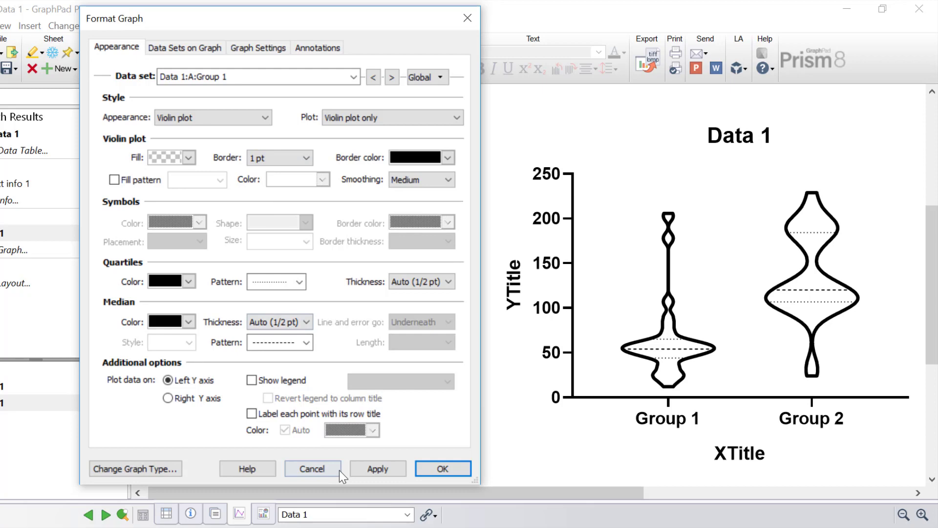
pyautogui.click(389, 468)
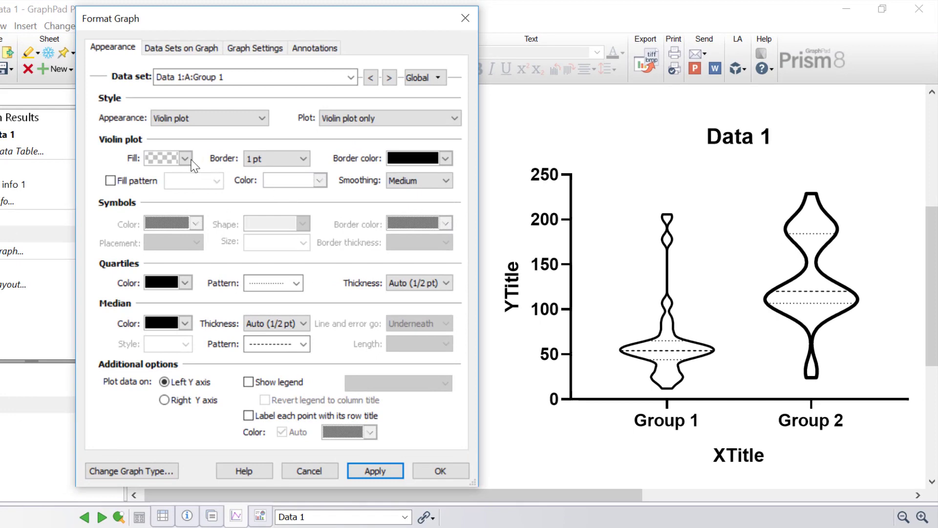
pyautogui.click(185, 159)
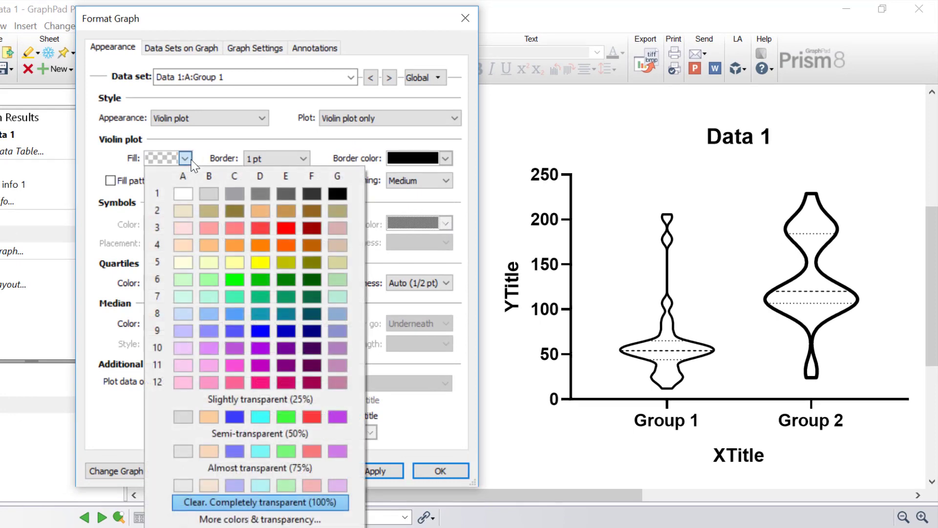
pyautogui.click(181, 351)
pyautogui.click(368, 468)
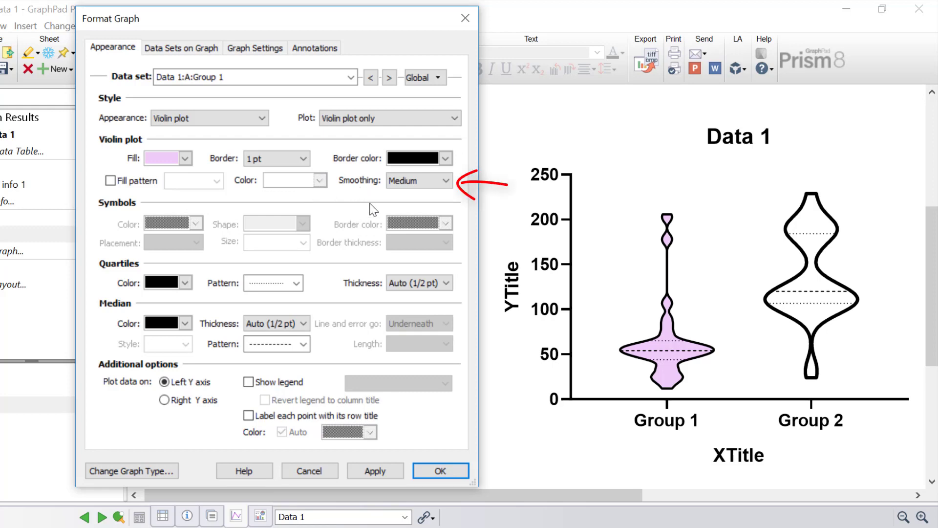
# Step: Set the Group 1 violin smoothing to High, after trying Light
pyautogui.click(445, 181)
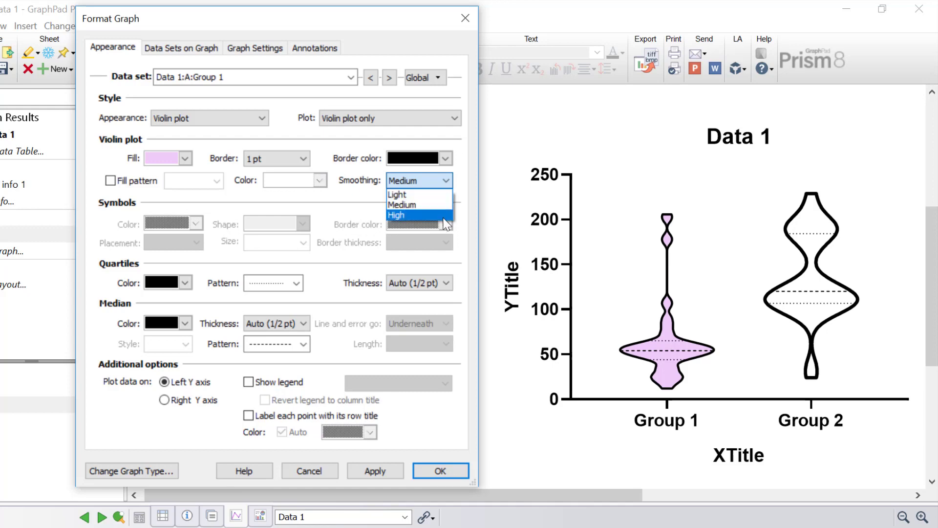
pyautogui.click(446, 194)
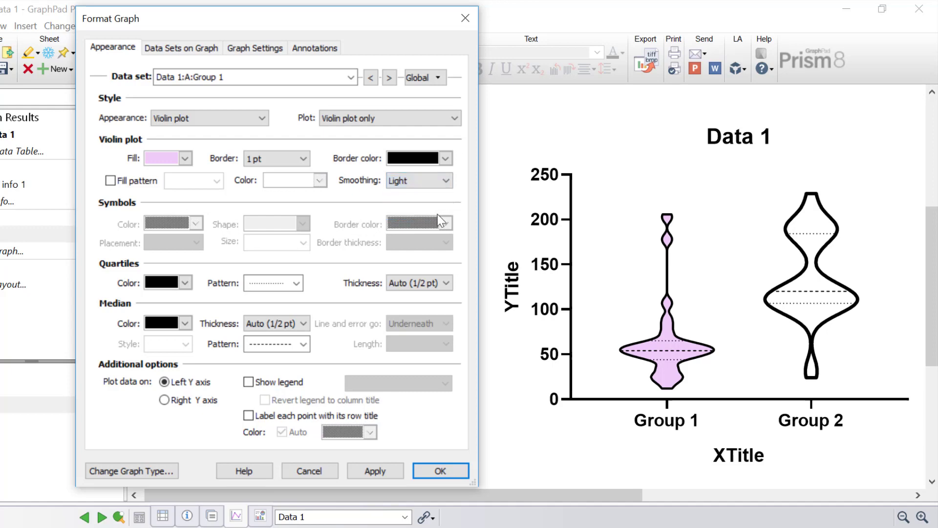
pyautogui.click(389, 465)
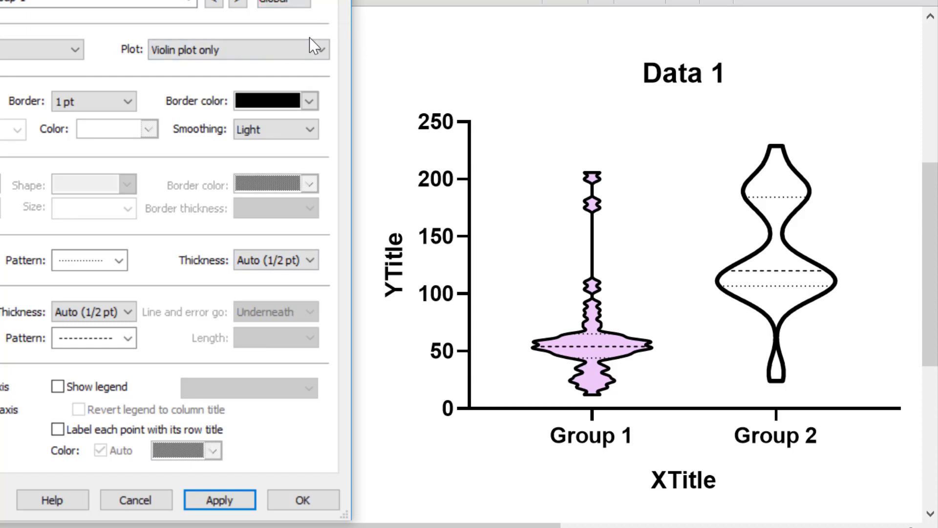
pyautogui.click(264, 135)
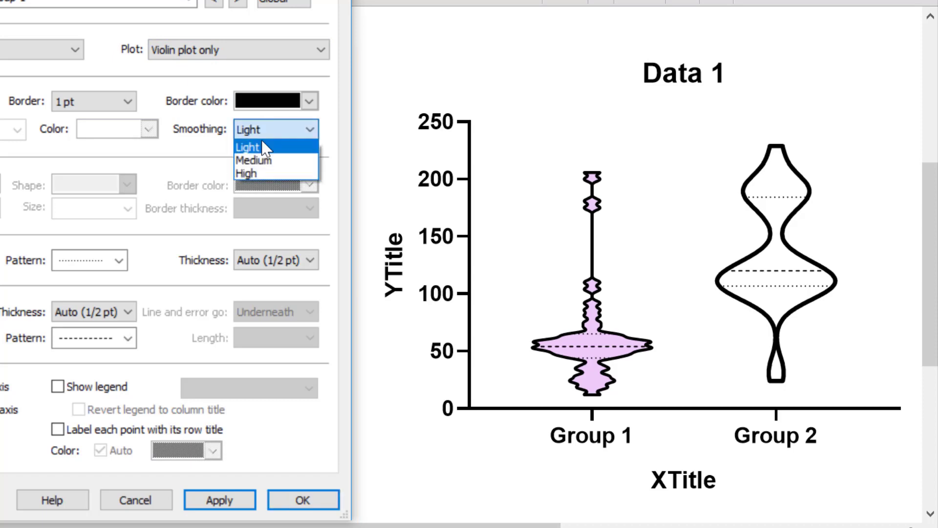
pyautogui.click(259, 172)
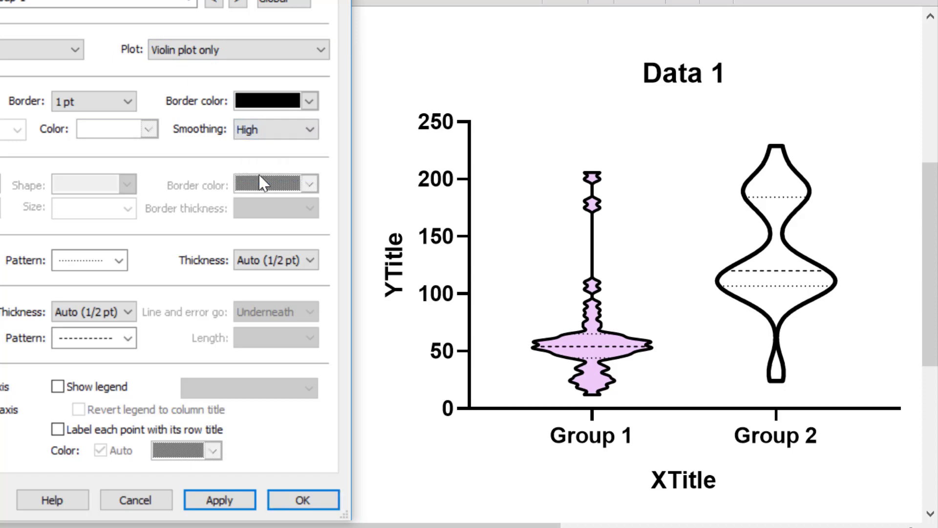
pyautogui.click(218, 499)
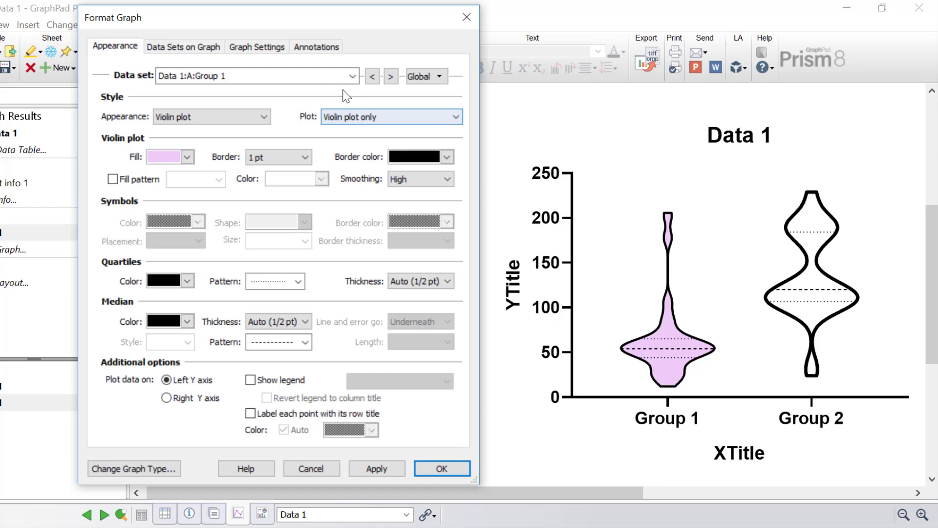
# Step: Style Group 2 like Group 1: peach fill, 1 pt border, High smoothing
pyautogui.click(391, 77)
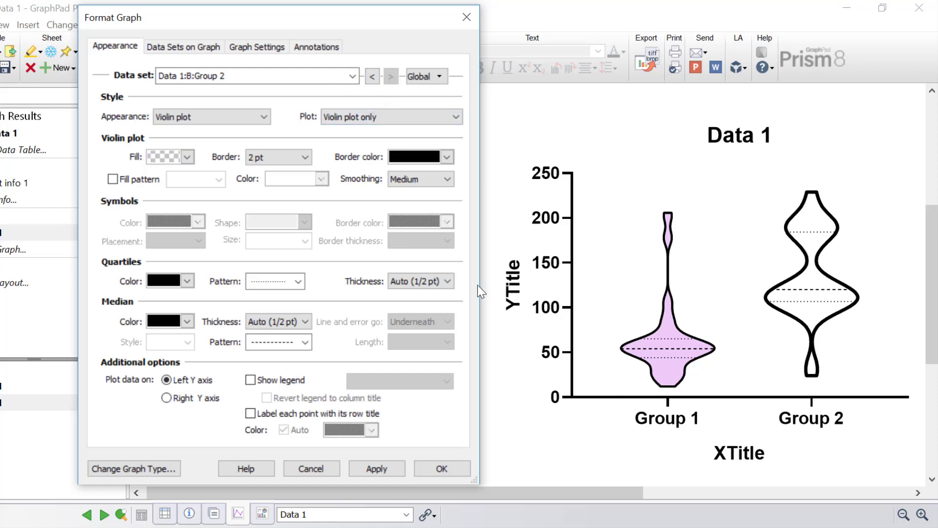
pyautogui.click(186, 157)
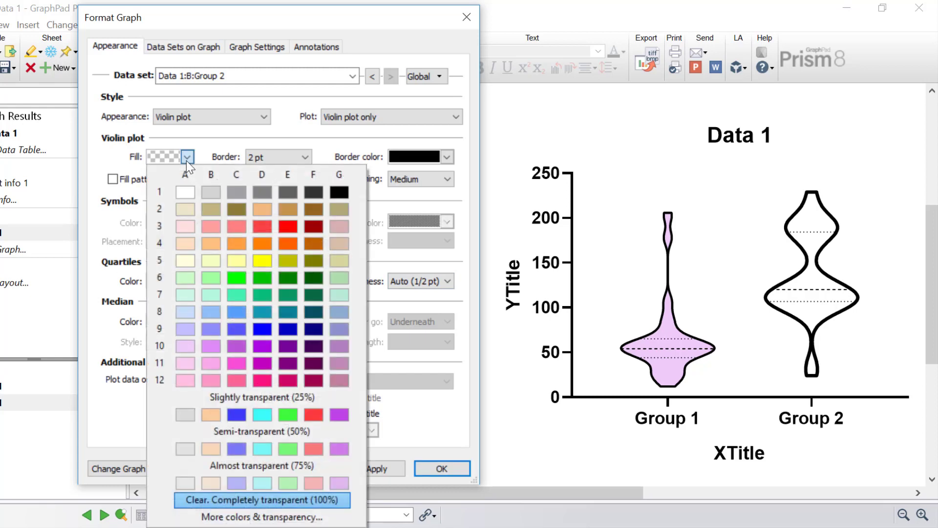
pyautogui.click(185, 243)
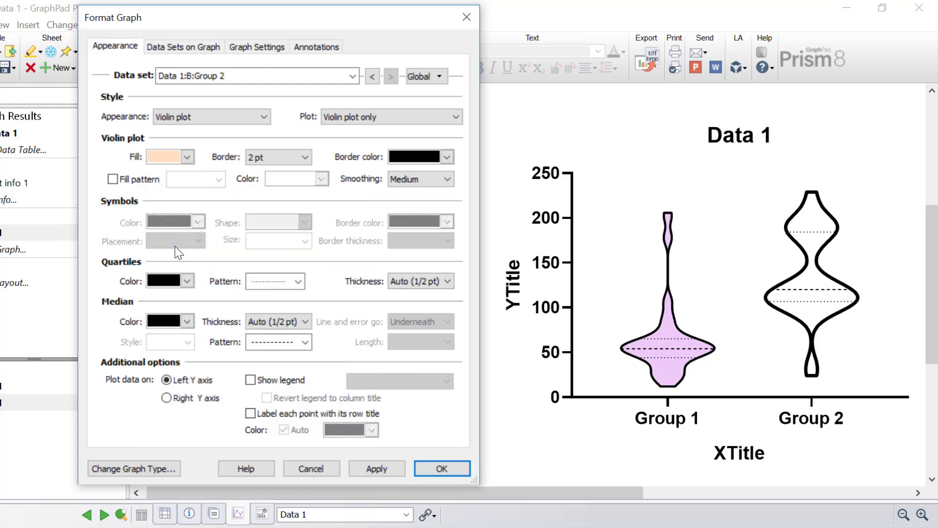
pyautogui.click(269, 159)
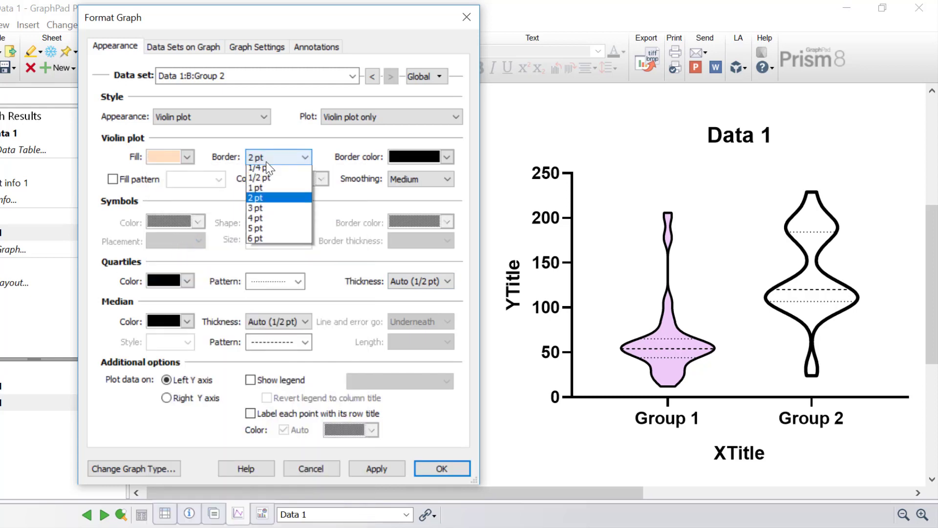
pyautogui.click(272, 200)
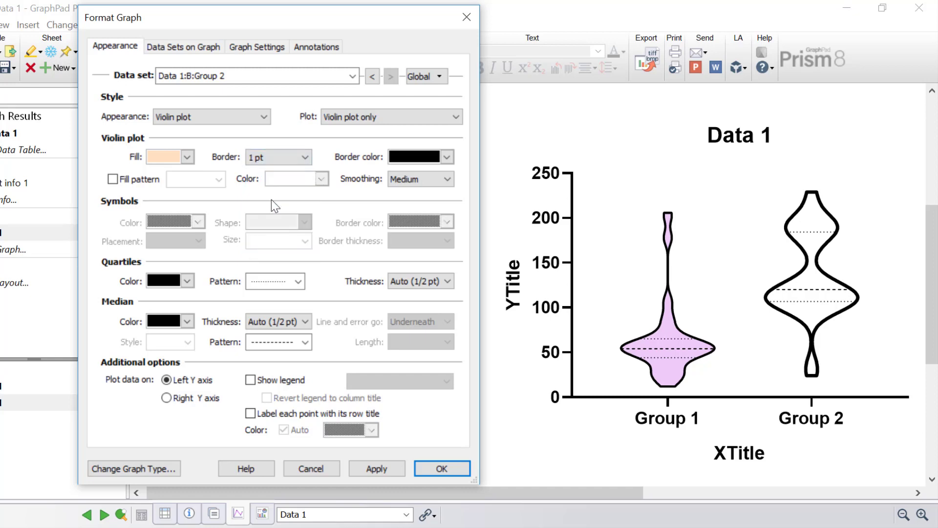
pyautogui.click(419, 181)
pyautogui.click(412, 213)
pyautogui.click(379, 466)
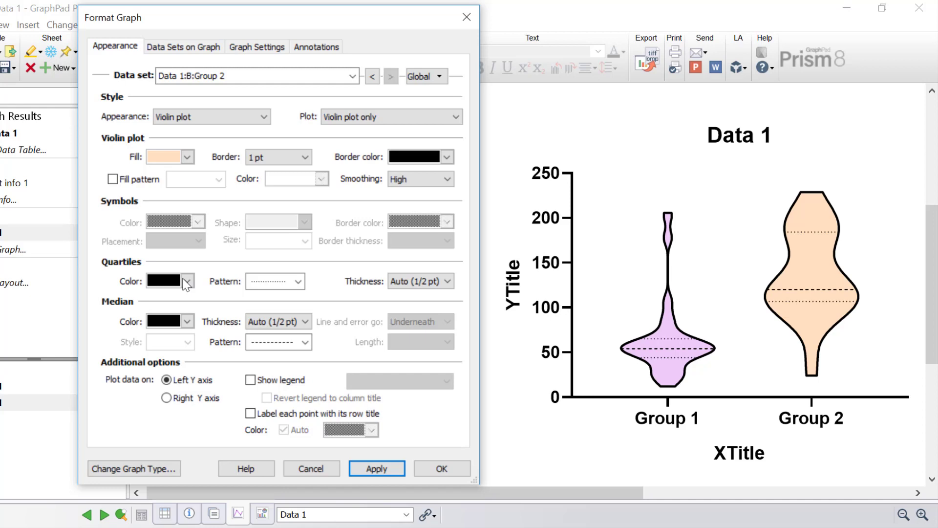
# Step: Set the Group 2 quartile line colour to dark grey
pyautogui.click(187, 157)
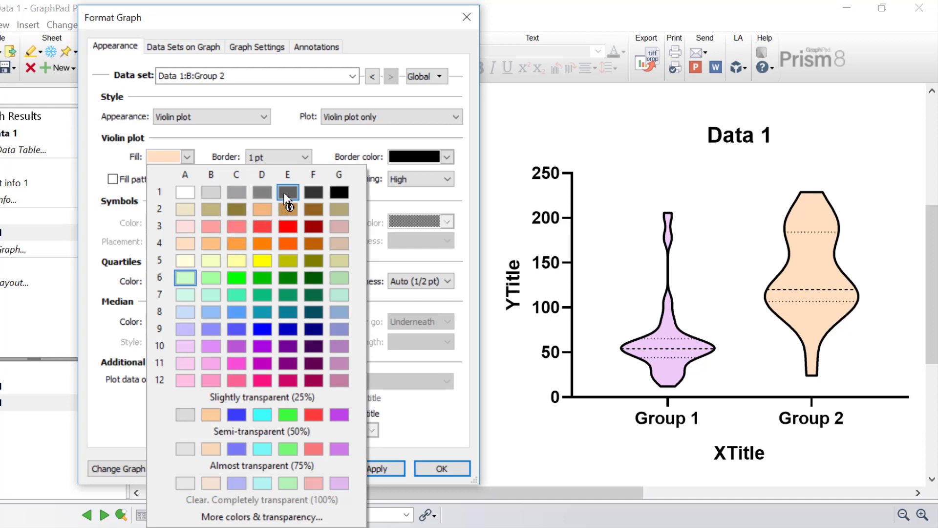
pyautogui.press('Escape')
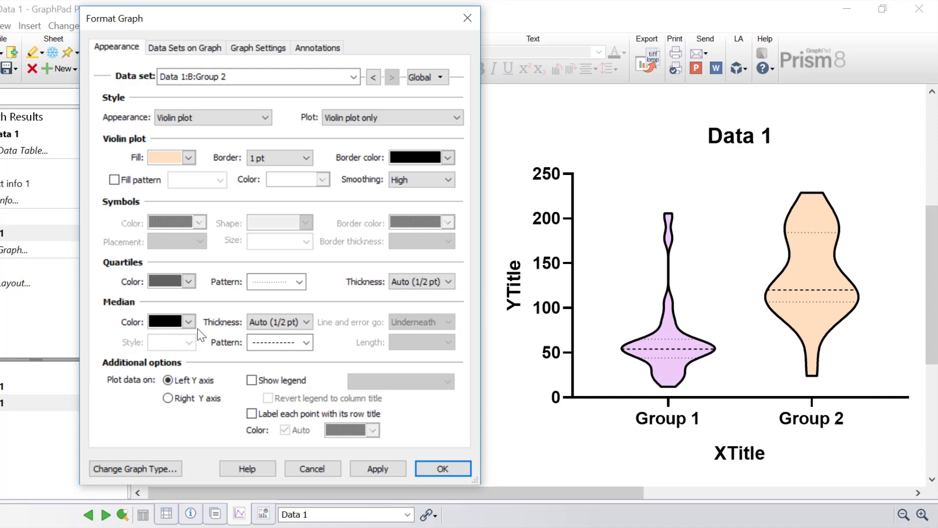
pyautogui.press('Tab')
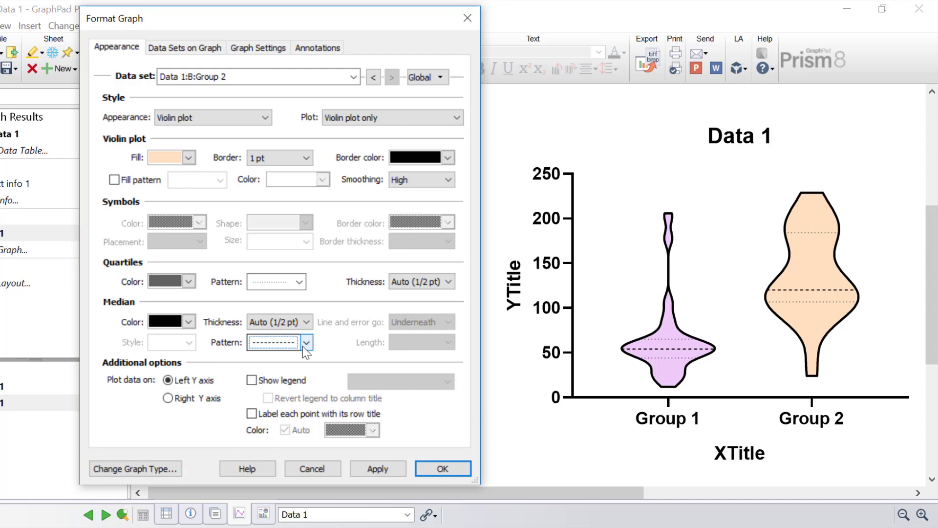
# Step: Close Format Graph and retitle the Y axis 'Response'
pyautogui.click(450, 470)
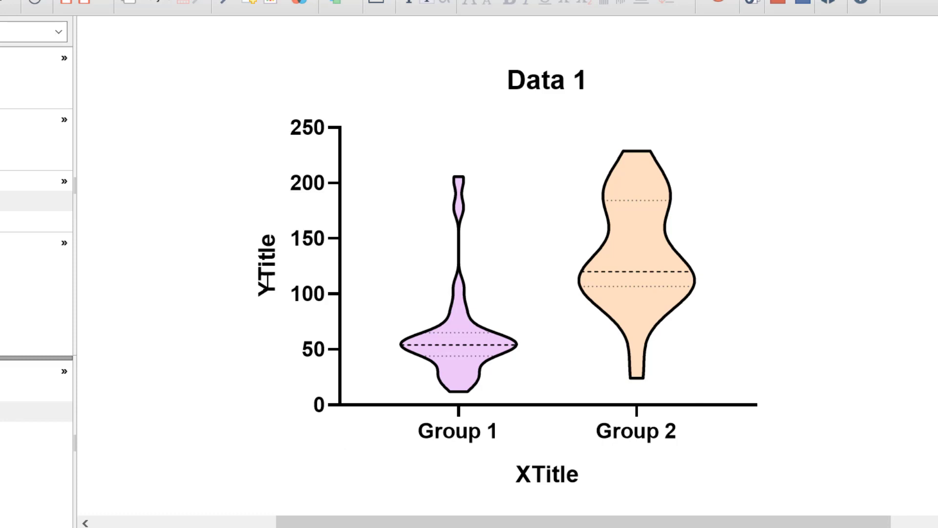
pyautogui.doubleClick(268, 278)
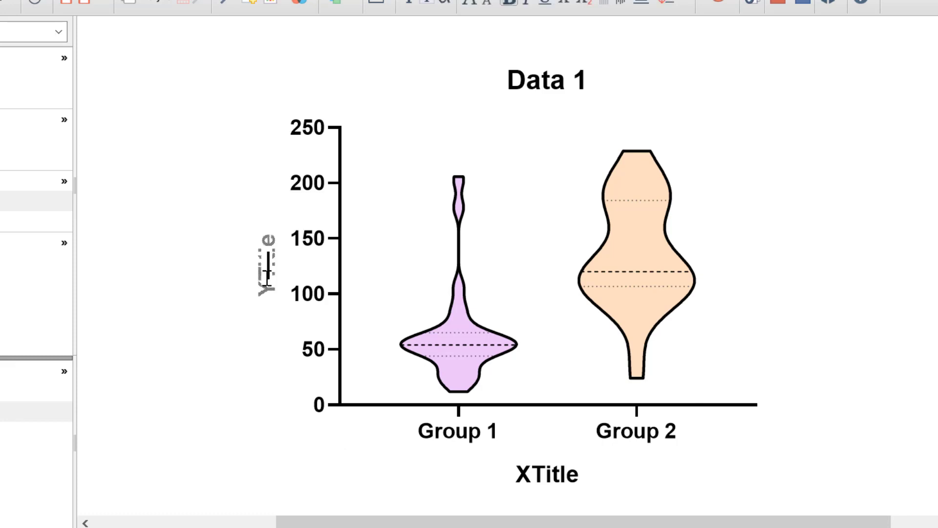
pyautogui.write('Re')
pyautogui.click(318, 293)
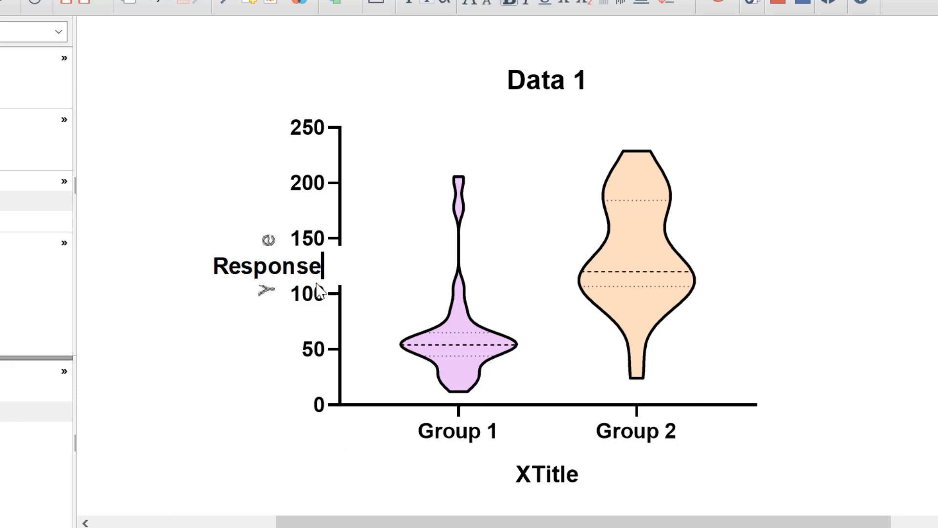
pyautogui.click(212, 497)
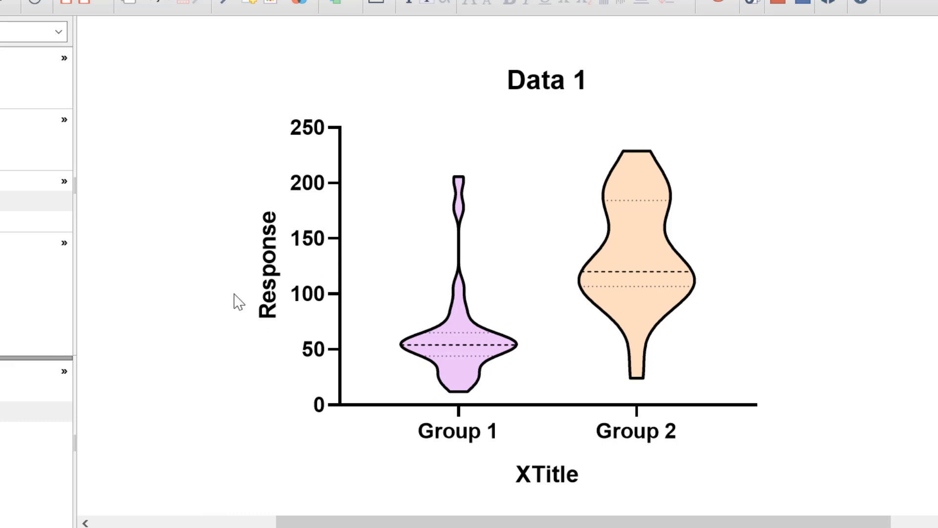
# Step: Delete the X-axis title and the 'Data 1' graph title
pyautogui.doubleClick(539, 477)
pyautogui.press('BackSpace')
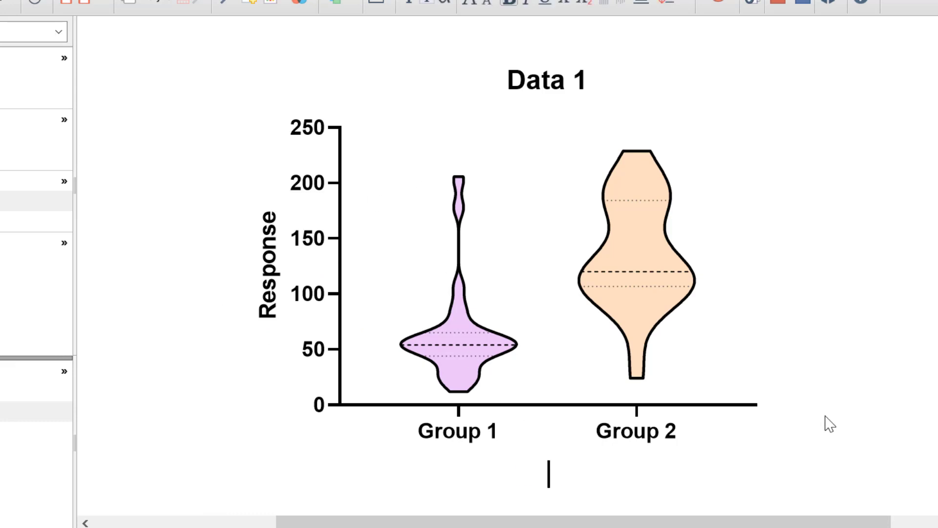
pyautogui.click(832, 424)
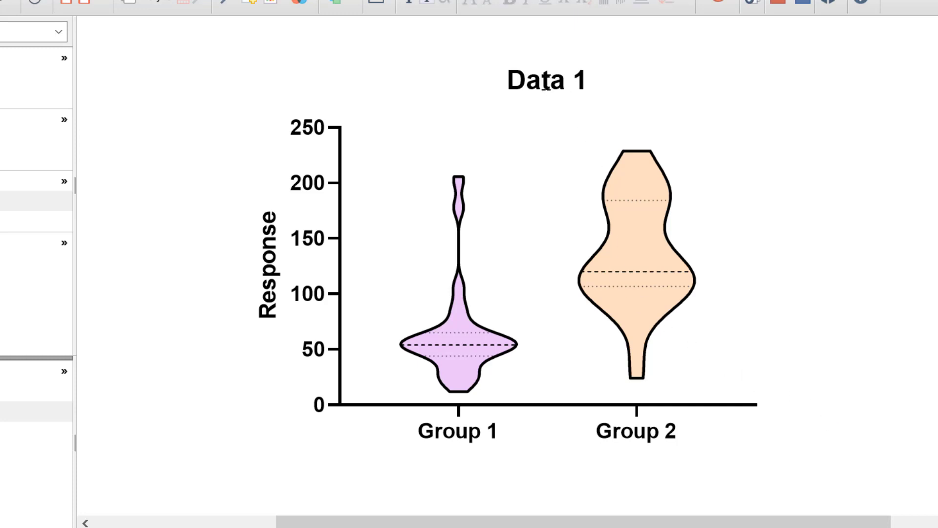
pyautogui.doubleClick(546, 79)
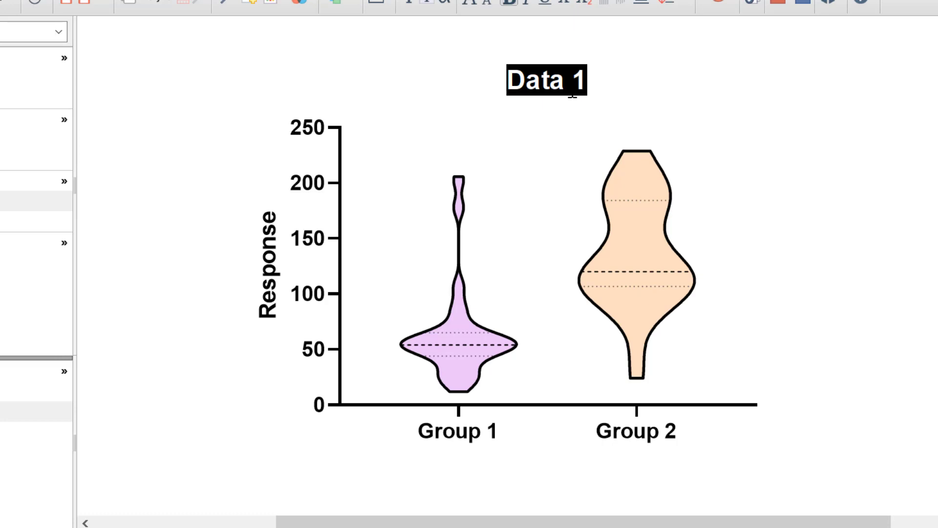
pyautogui.press('Delete')
pyautogui.click(770, 107)
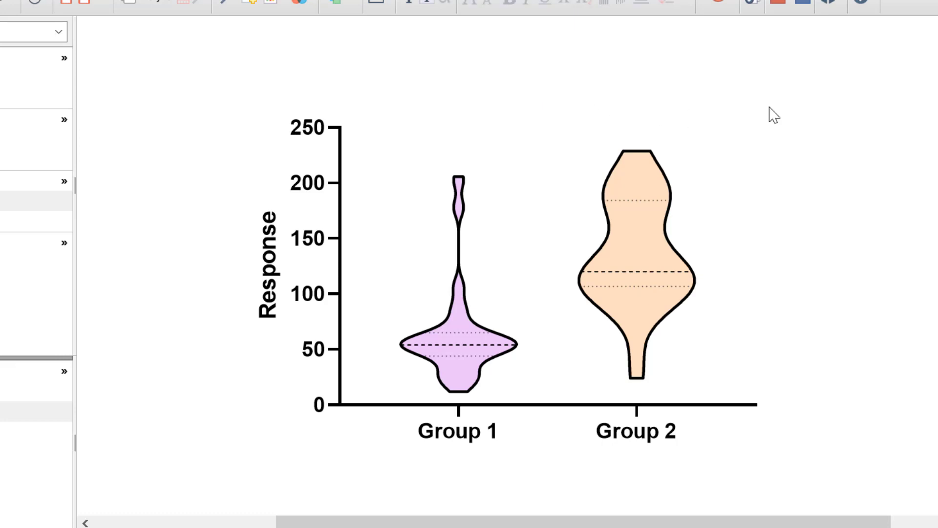